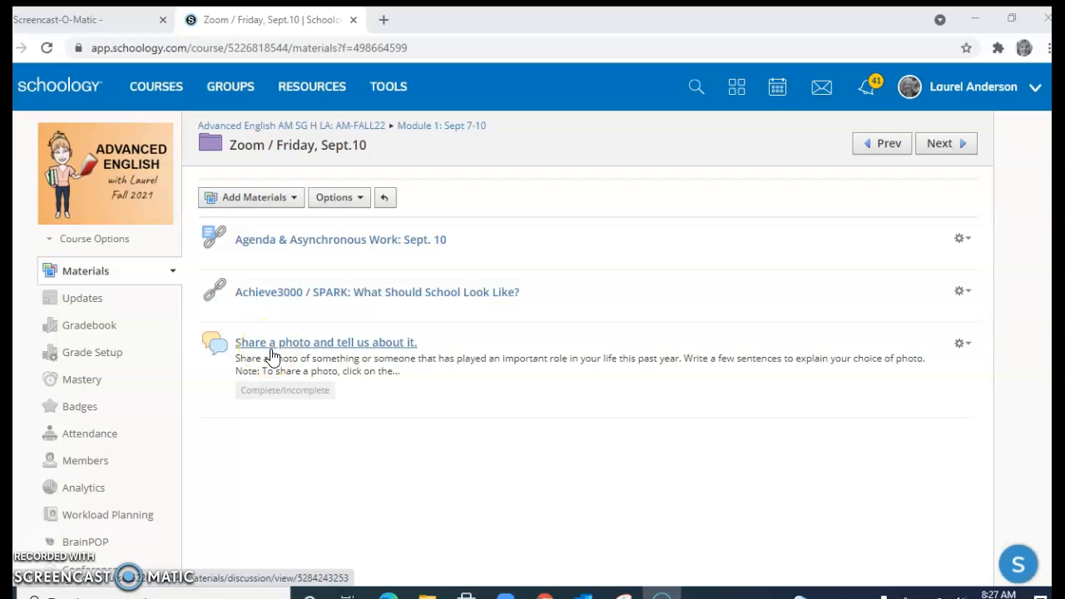
- Open the "Share a photo and tell us about it." discussion and copy the text of the first post about the class picnic
click(286, 346)
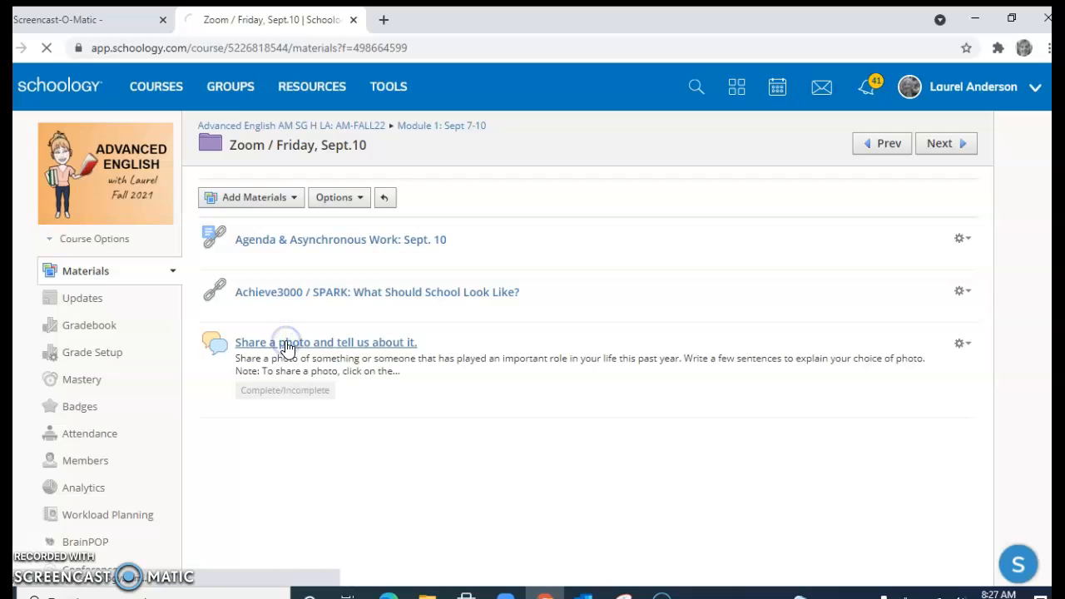
scroll(376, 450, down, 5)
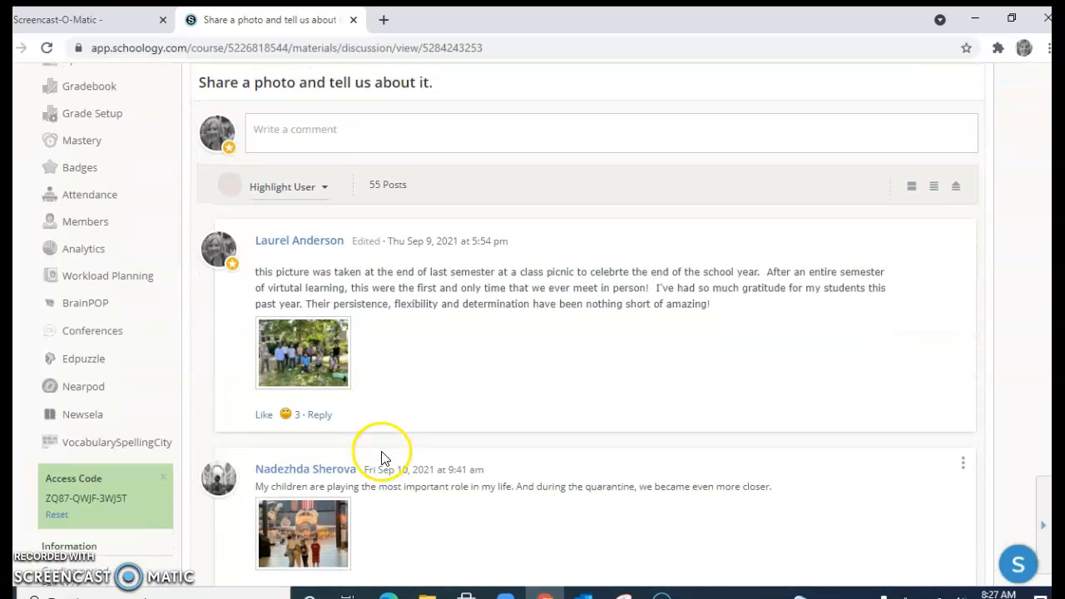
scroll(380, 454, up, 3)
scroll(379, 453, up, 1)
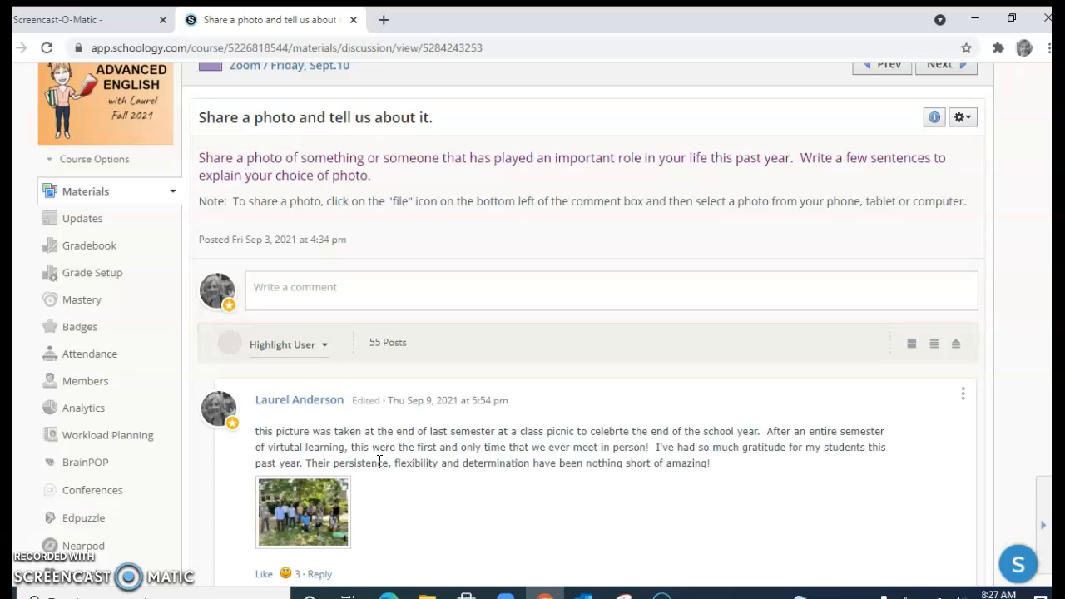
scroll(616, 468, down, 1)
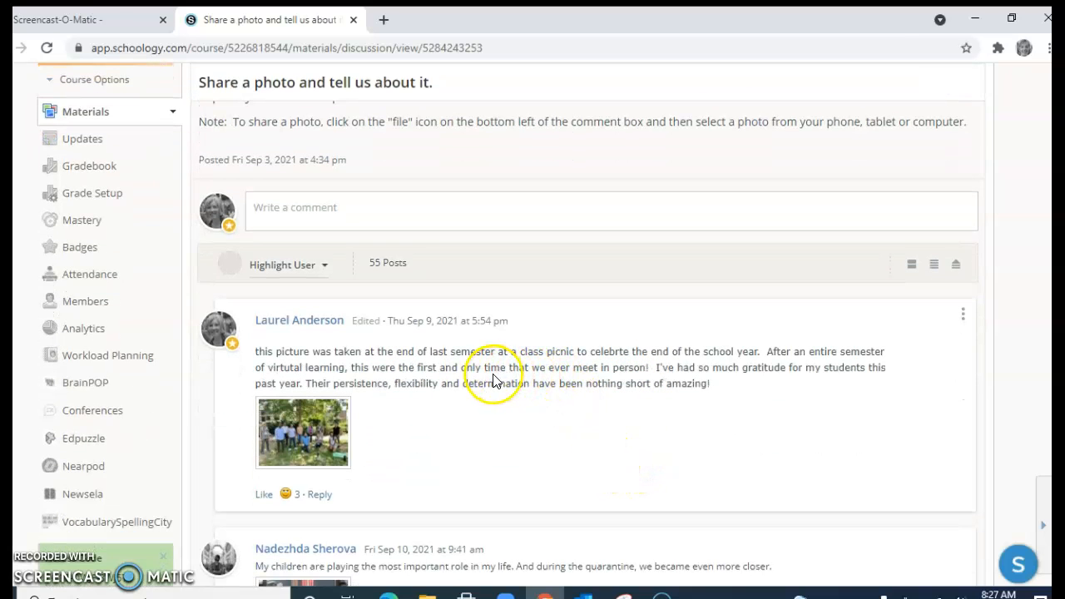
triple_click(449, 367)
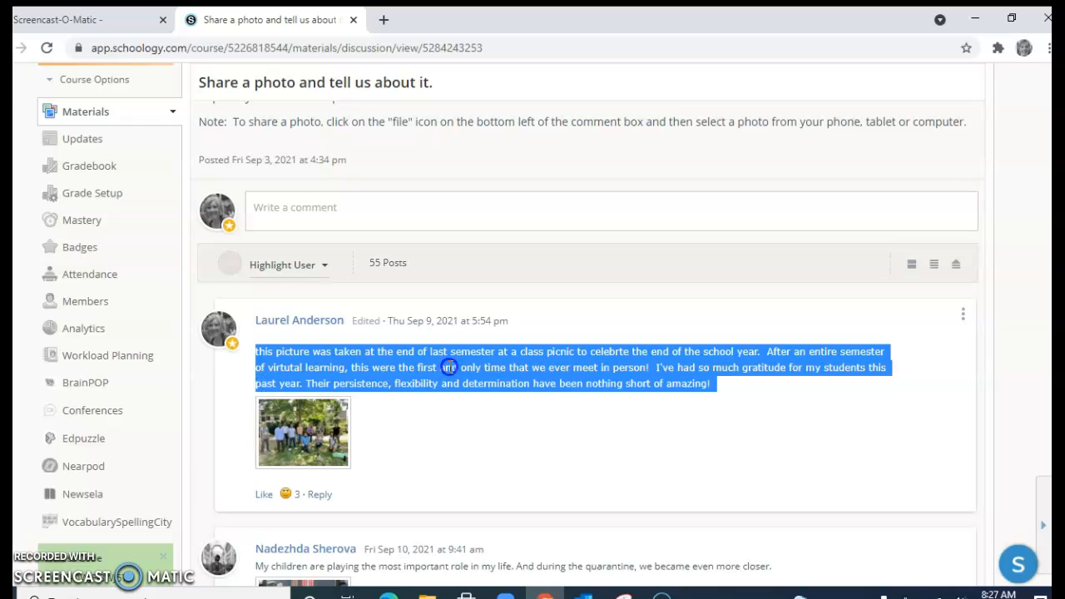
right_click(450, 367)
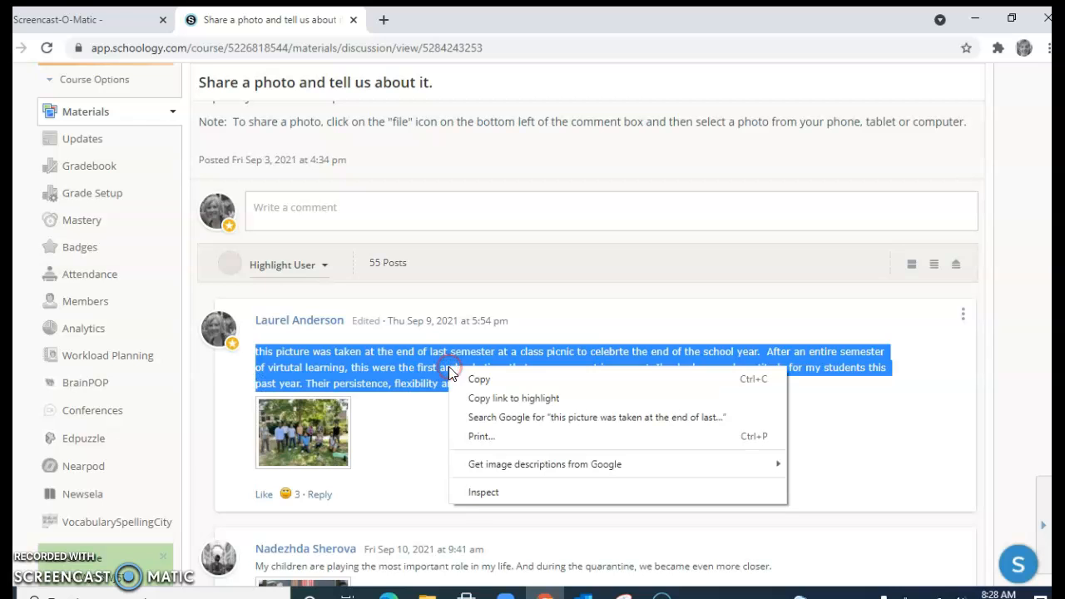
click(508, 382)
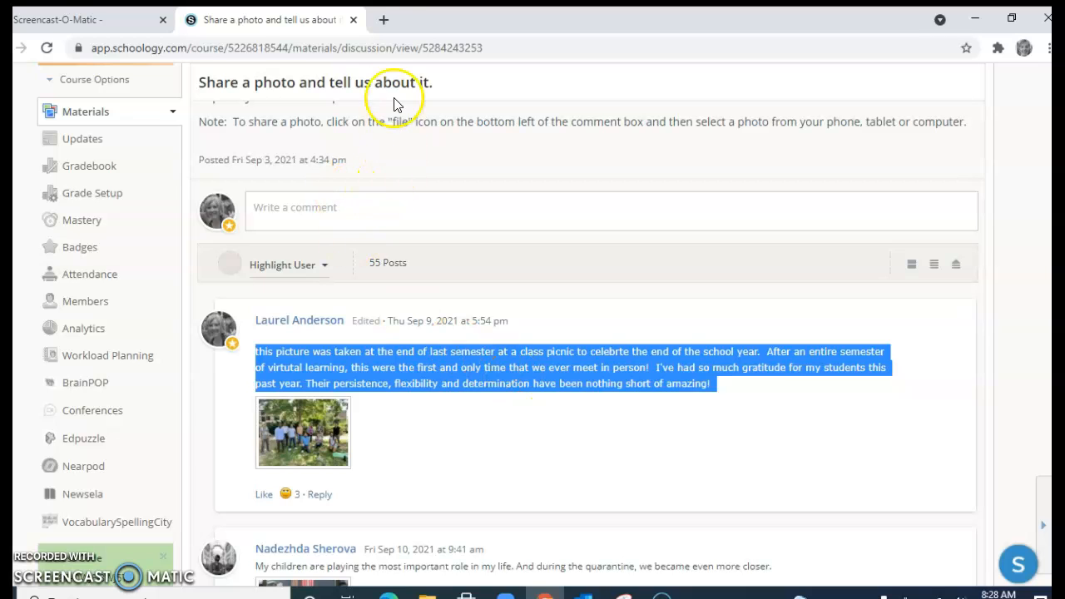
- Create a blank Google Docs document in a new browser tab
click(383, 20)
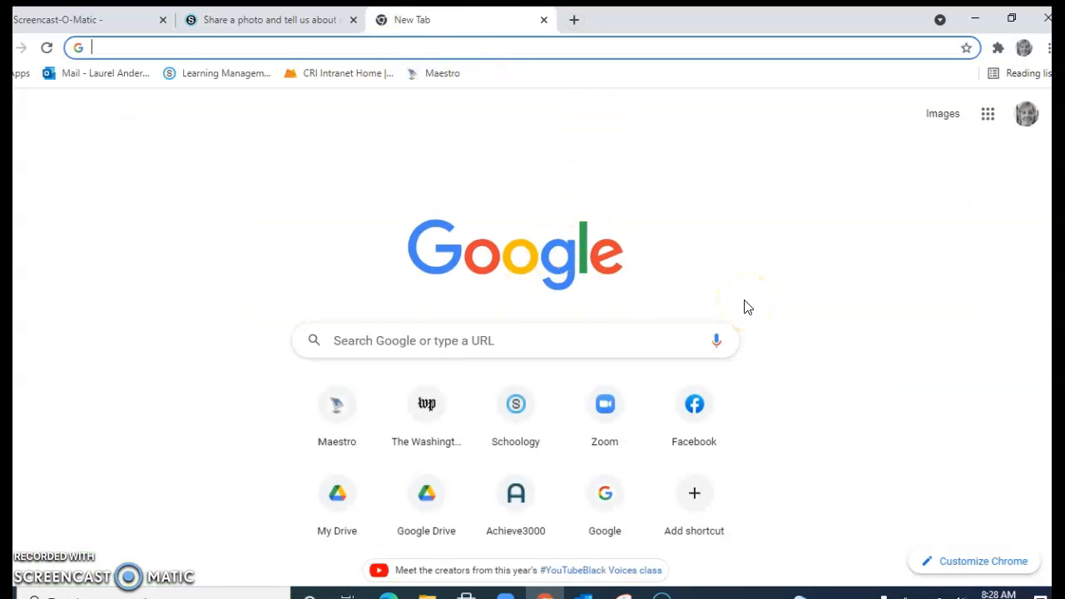
click(989, 117)
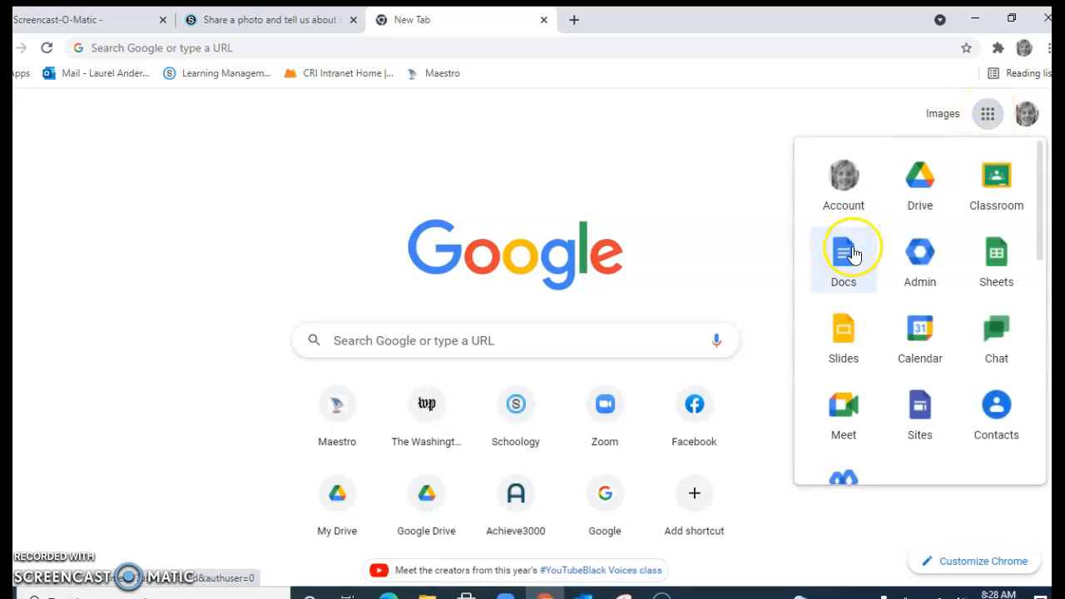
click(844, 254)
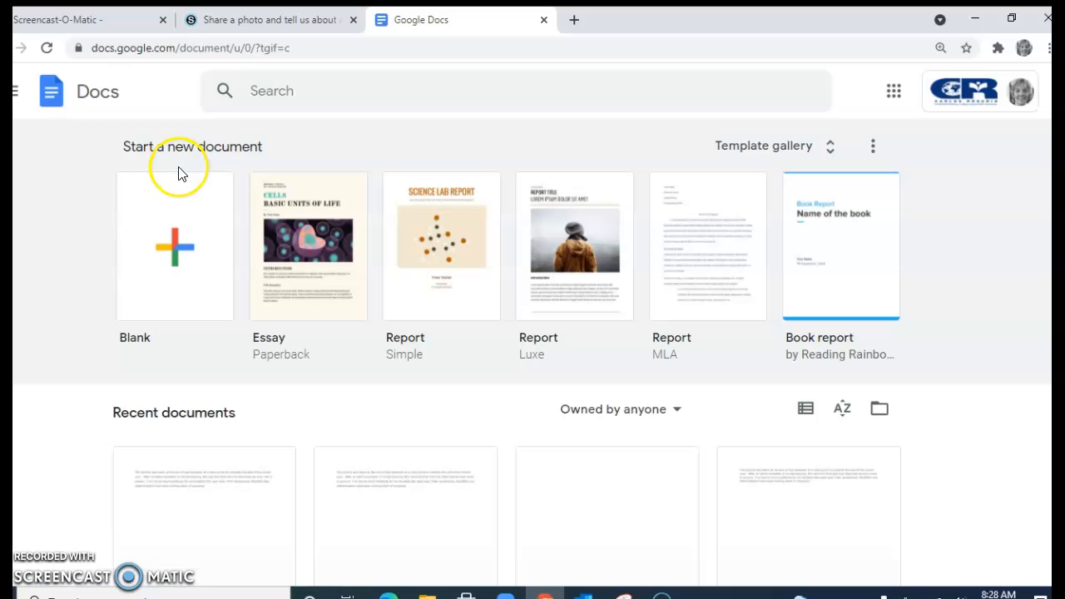
click(181, 231)
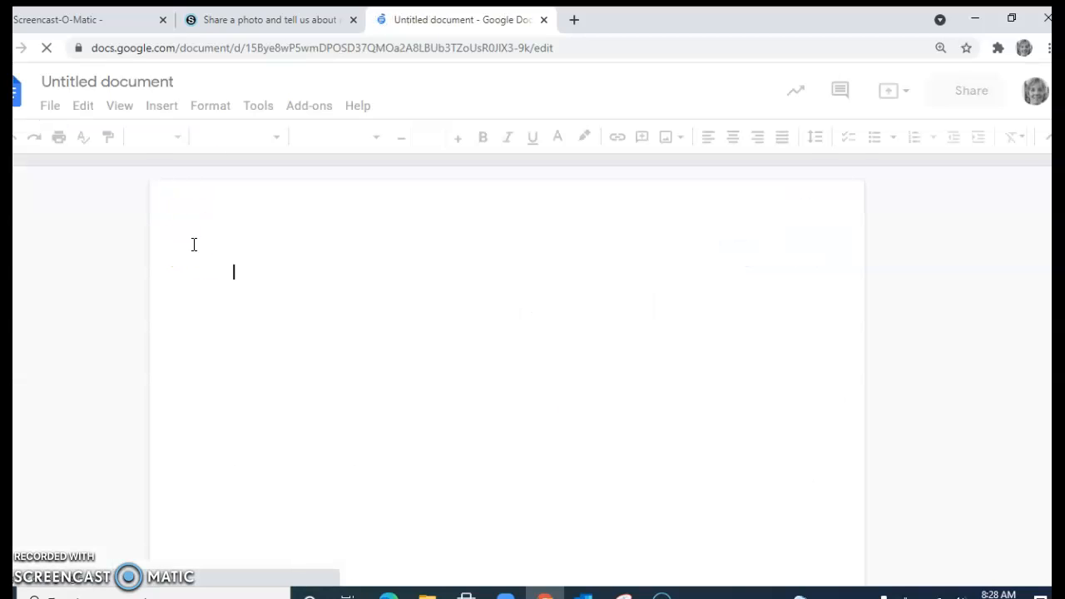
- Paste the copied post into the blank document and set the document zoom to 125%
right_click(235, 269)
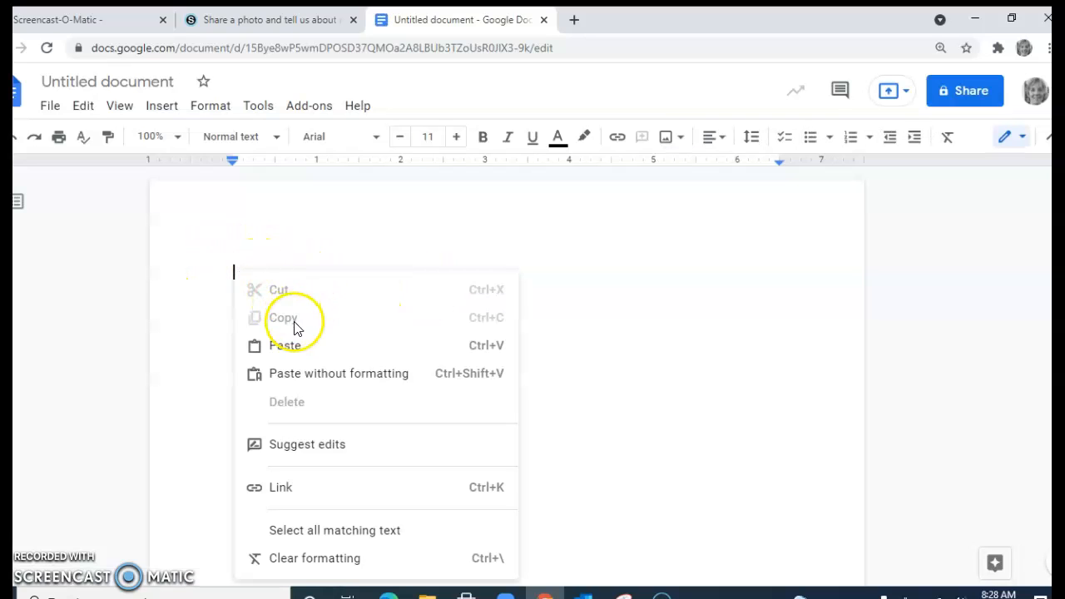
click(302, 348)
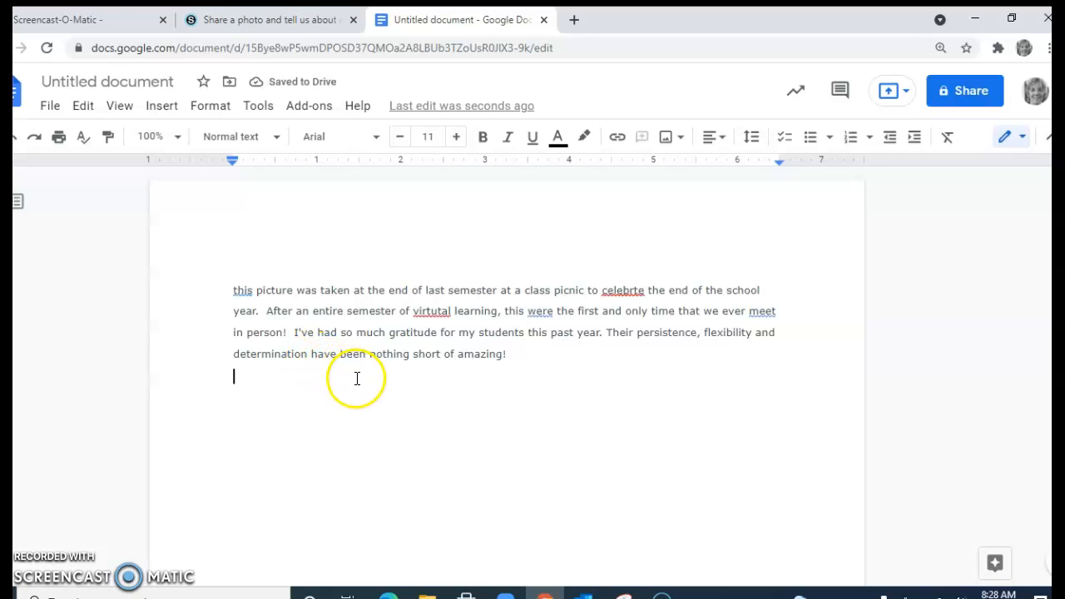
click(177, 138)
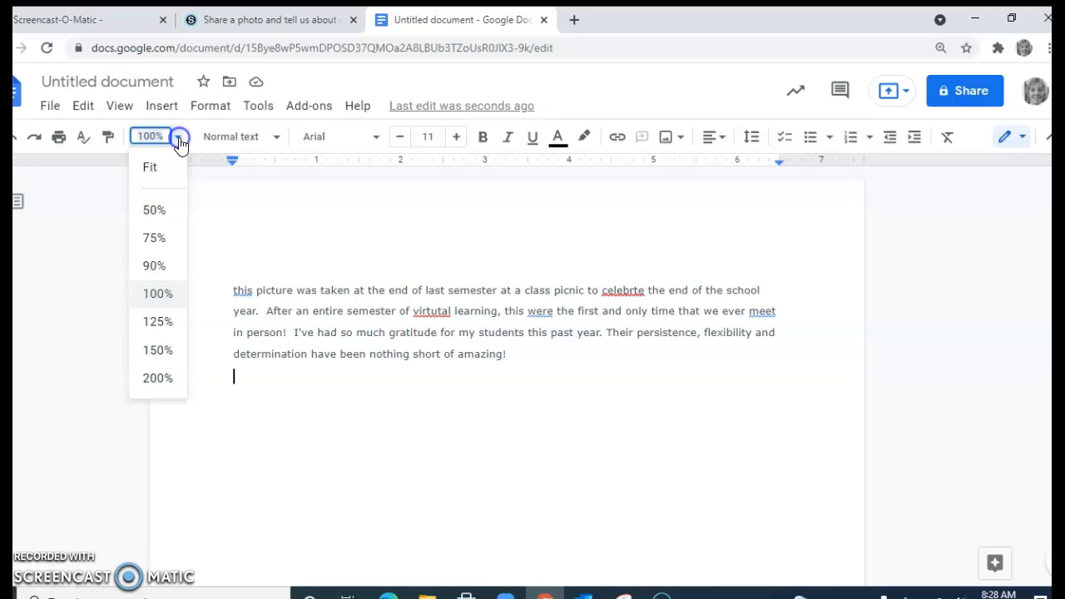
click(160, 323)
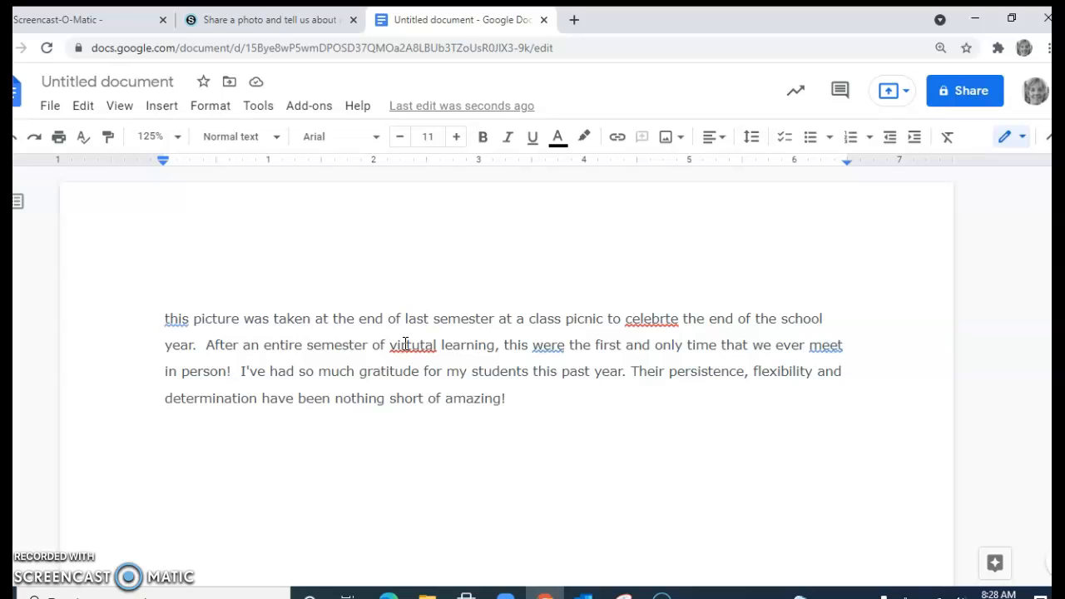
- Run the spelling and grammar check on the pasted paragraph
triple_click(343, 329)
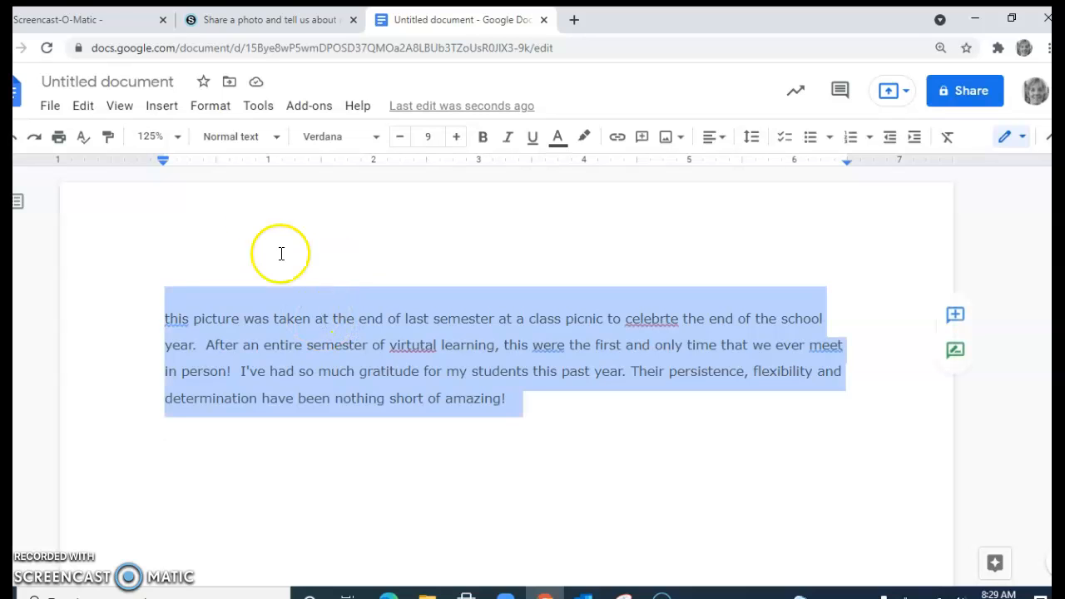
click(258, 107)
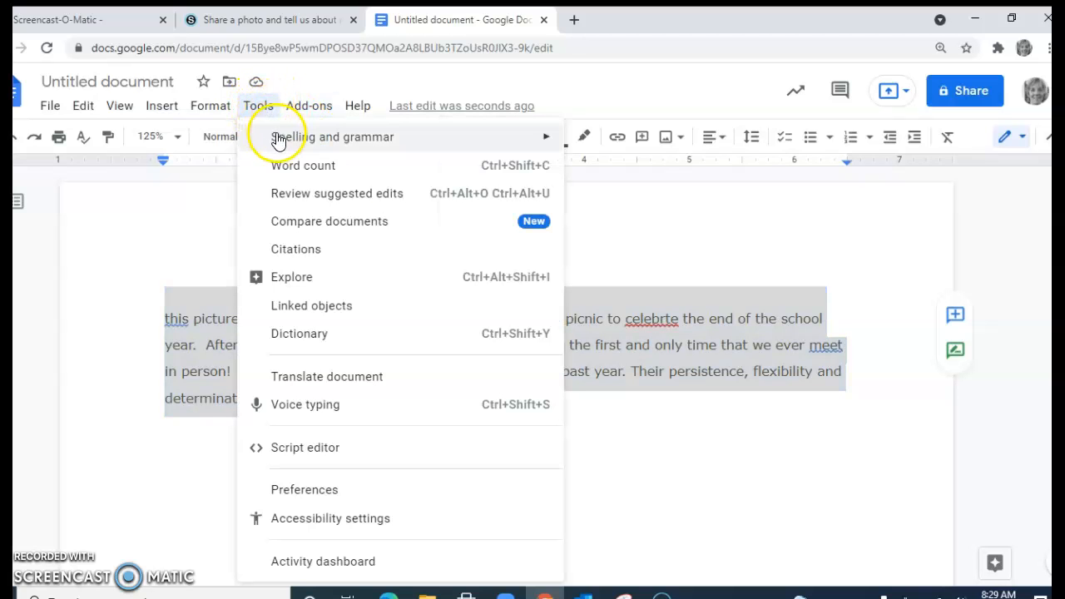
mouse_move(266, 134)
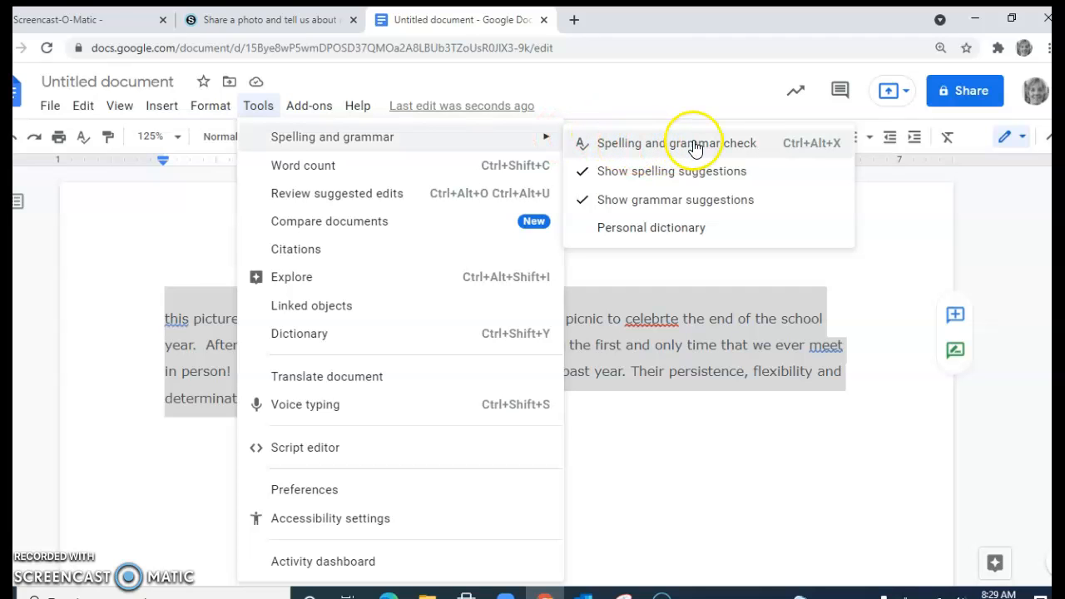
click(657, 145)
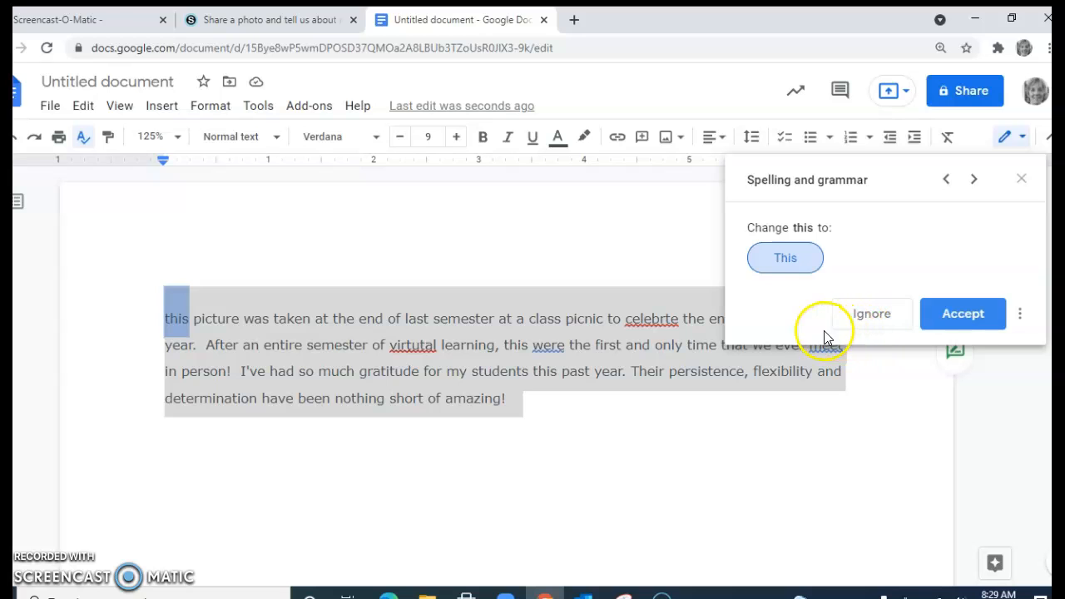
- Accept the suggested corrections "This", "celebrate", "virtual", "was" and "met" in the paragraph
click(957, 321)
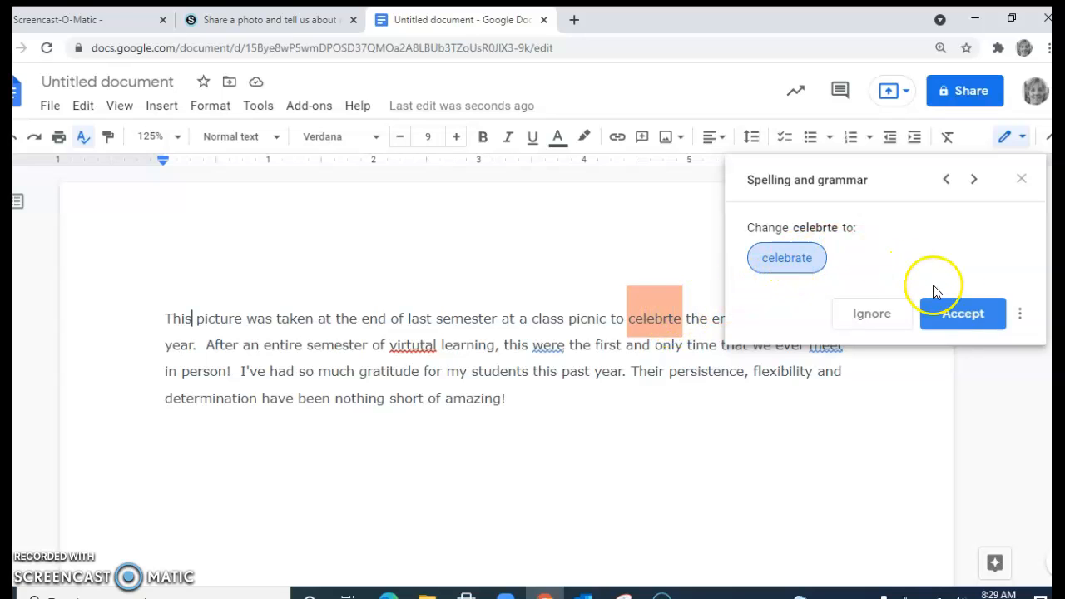
click(955, 321)
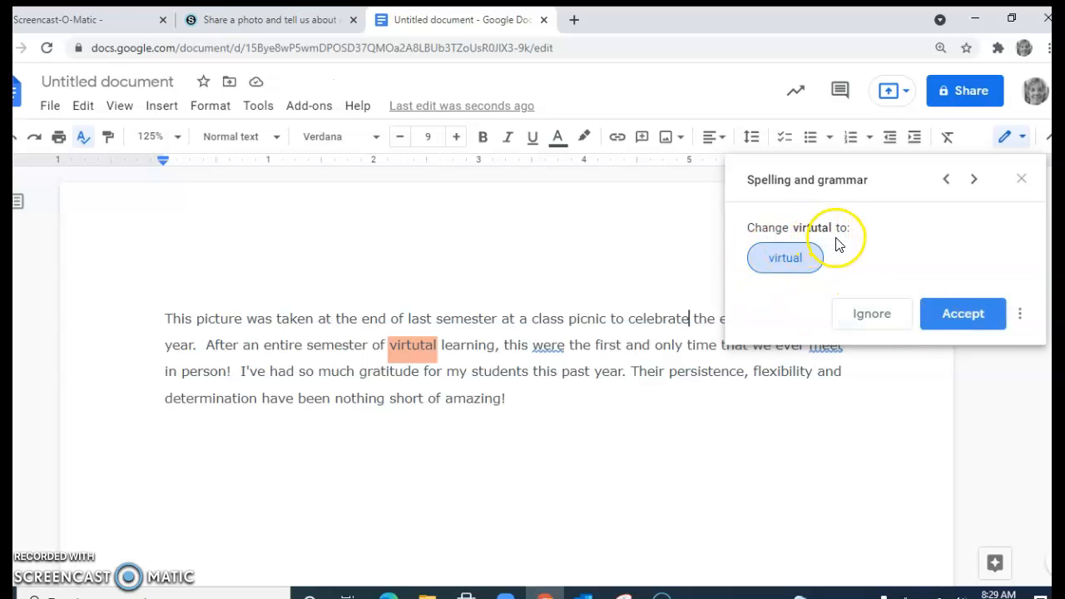
click(962, 315)
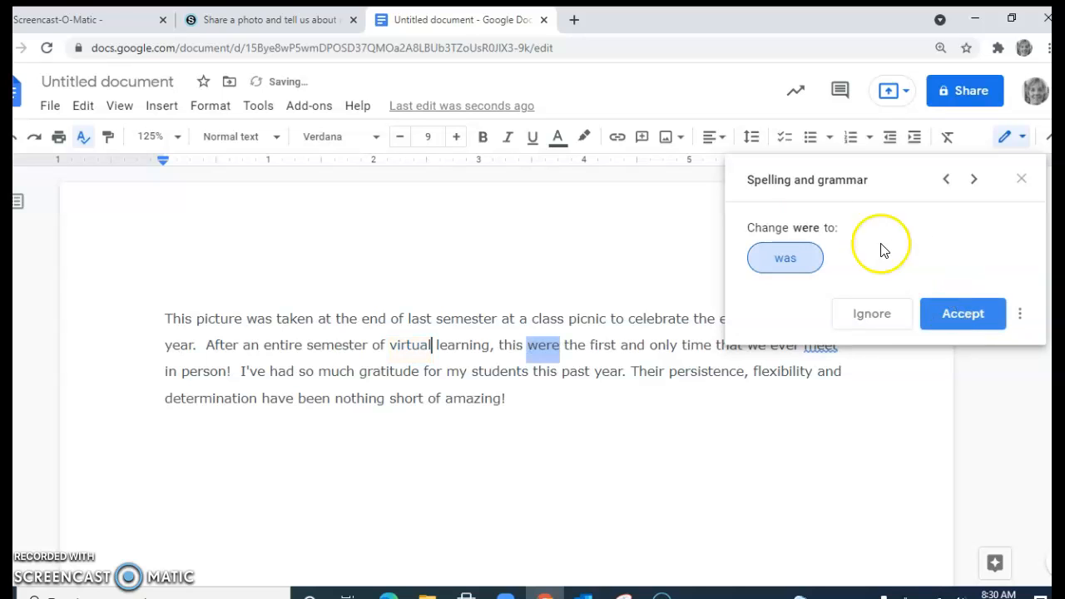
click(884, 161)
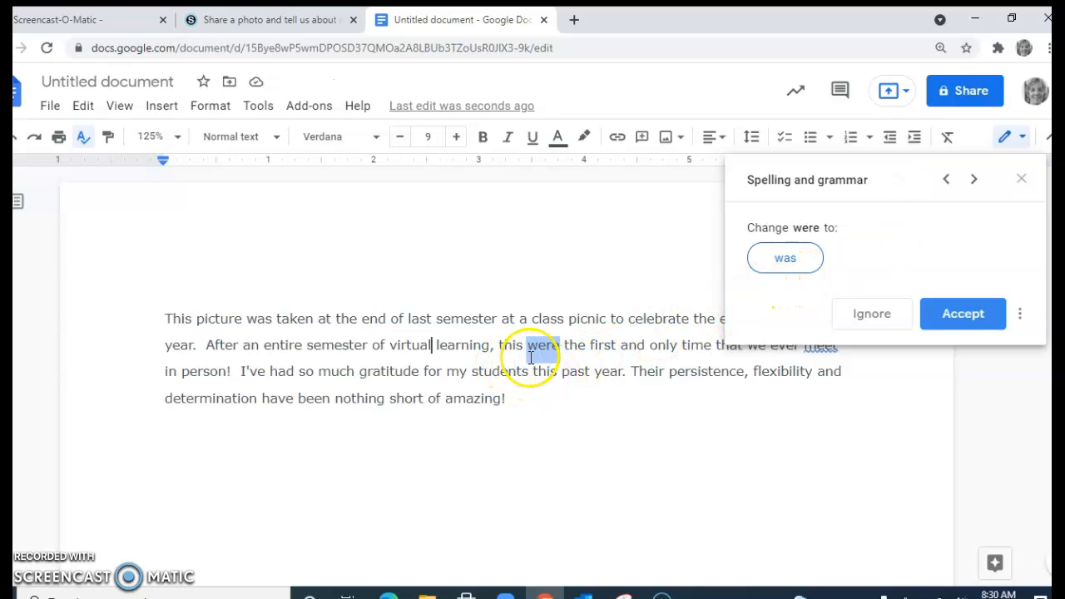
click(949, 320)
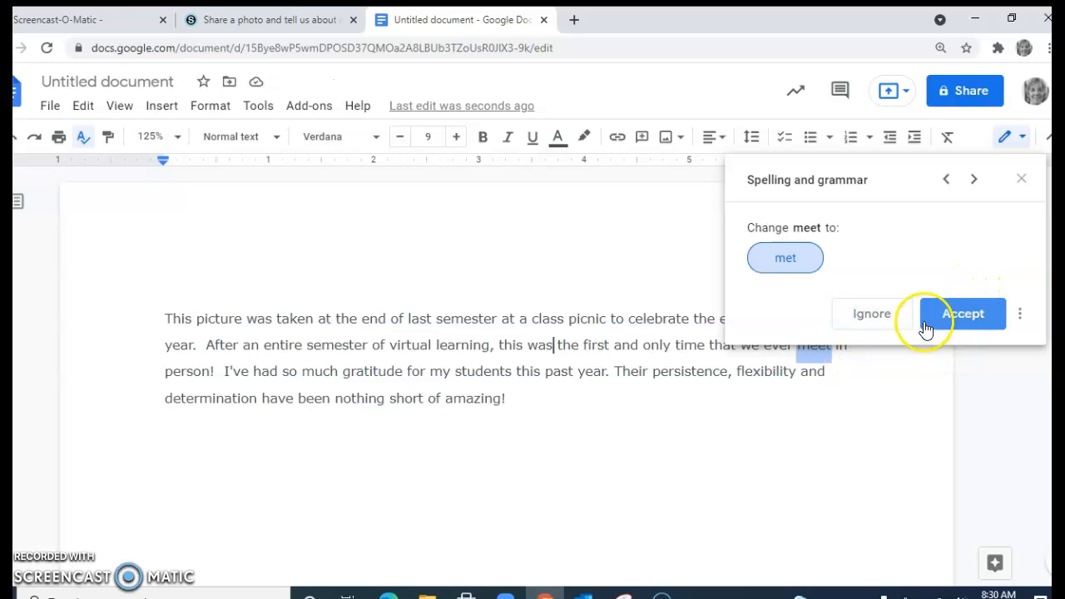
click(956, 317)
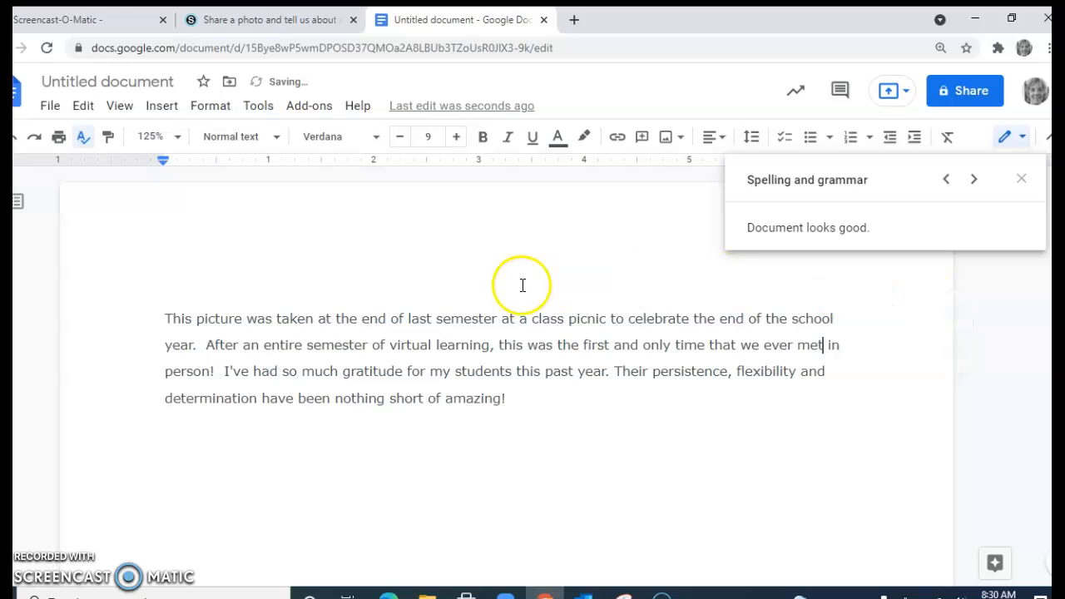
drag(748, 227, 874, 224)
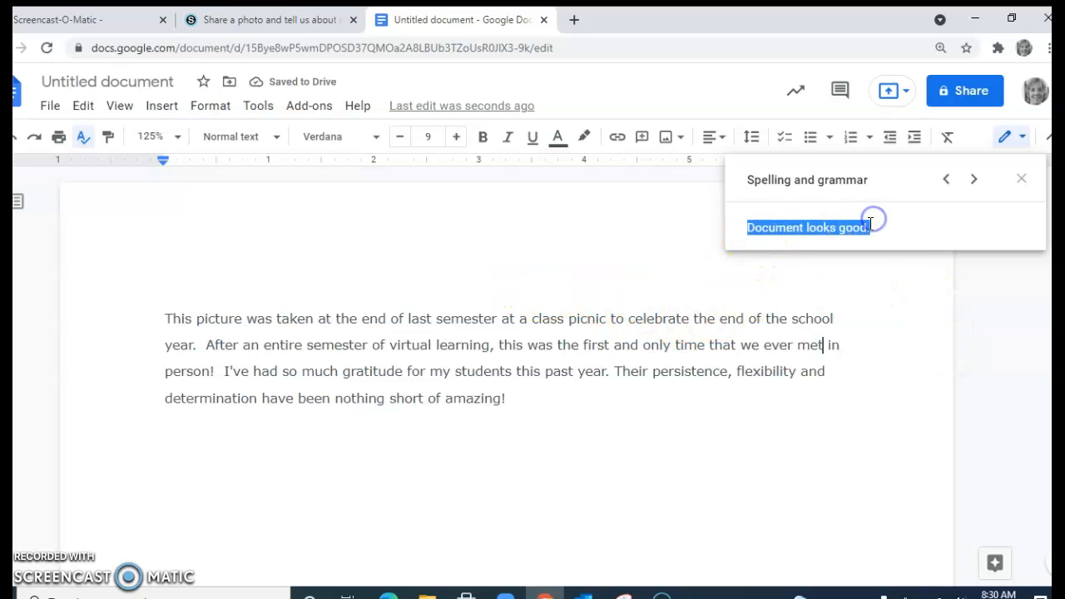
- Copy the whole corrected paragraph from the document and return to the Schoology discussion
click(614, 356)
triple_click(614, 356)
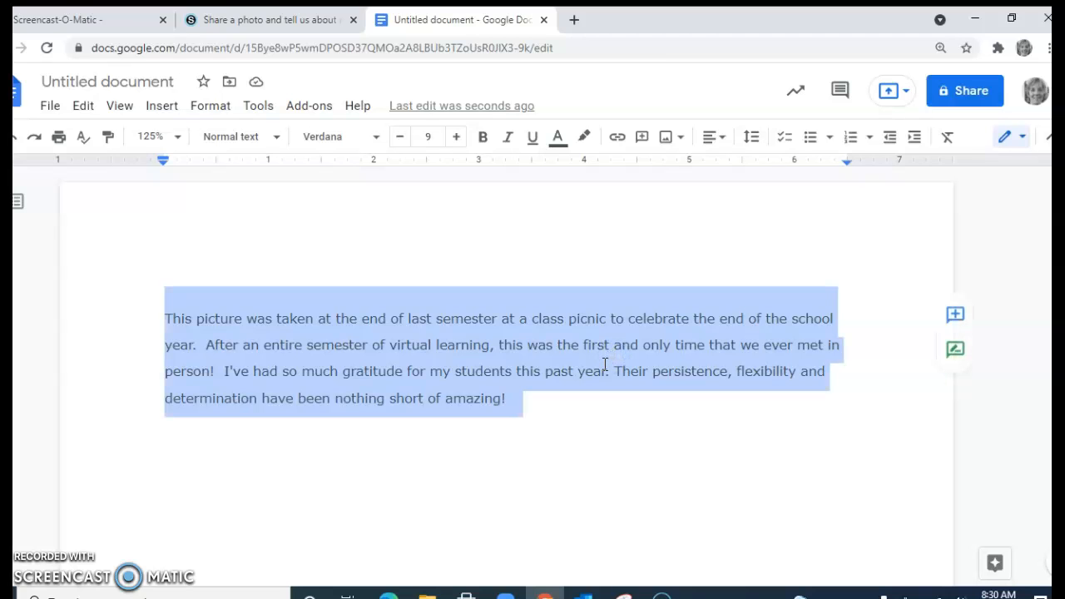
right_click(605, 364)
click(655, 163)
click(245, 24)
click(799, 428)
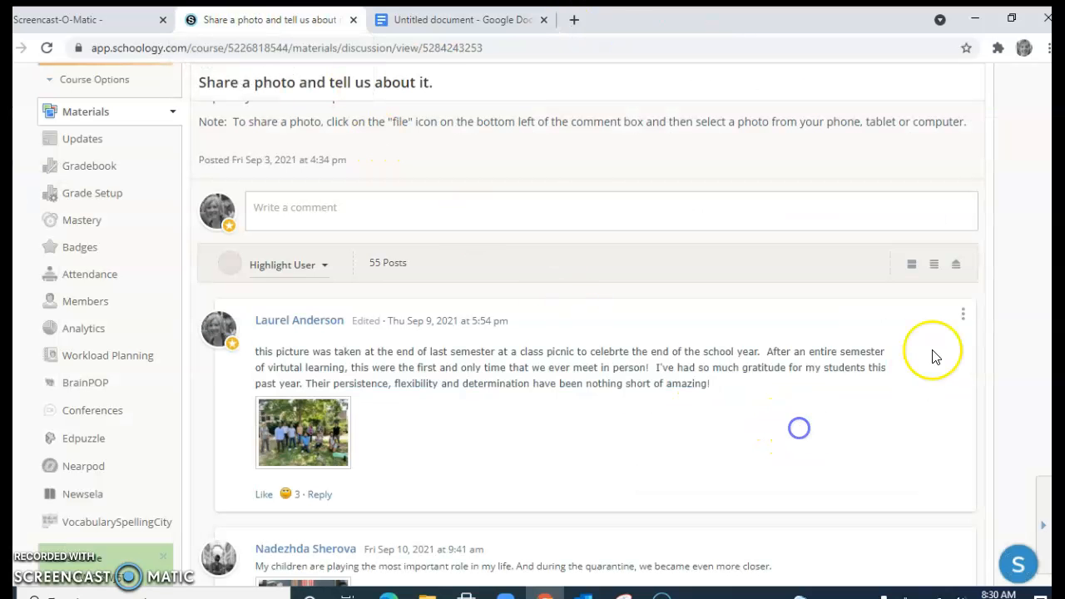
- Edit the class picnic comment, replacing all its text with the copied corrected paragraph, and save it
click(963, 318)
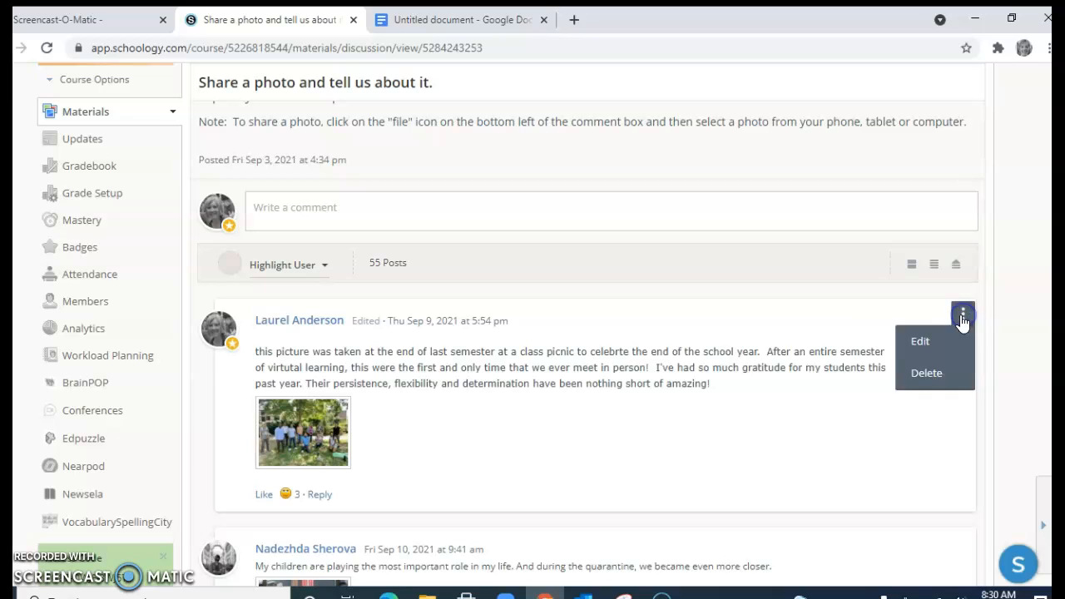
click(915, 345)
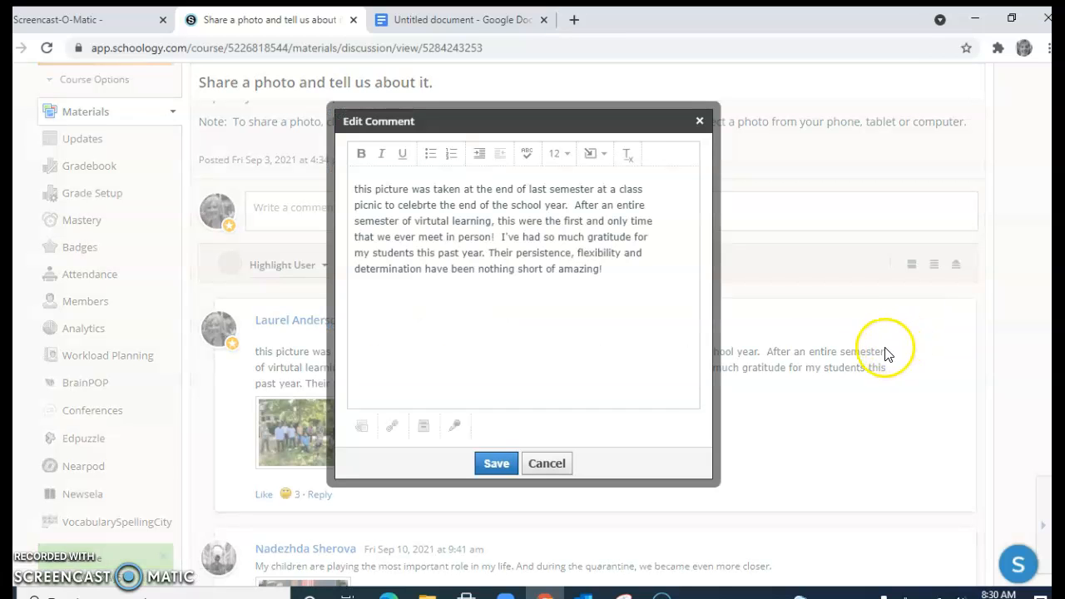
double_click(468, 234)
triple_click(468, 231)
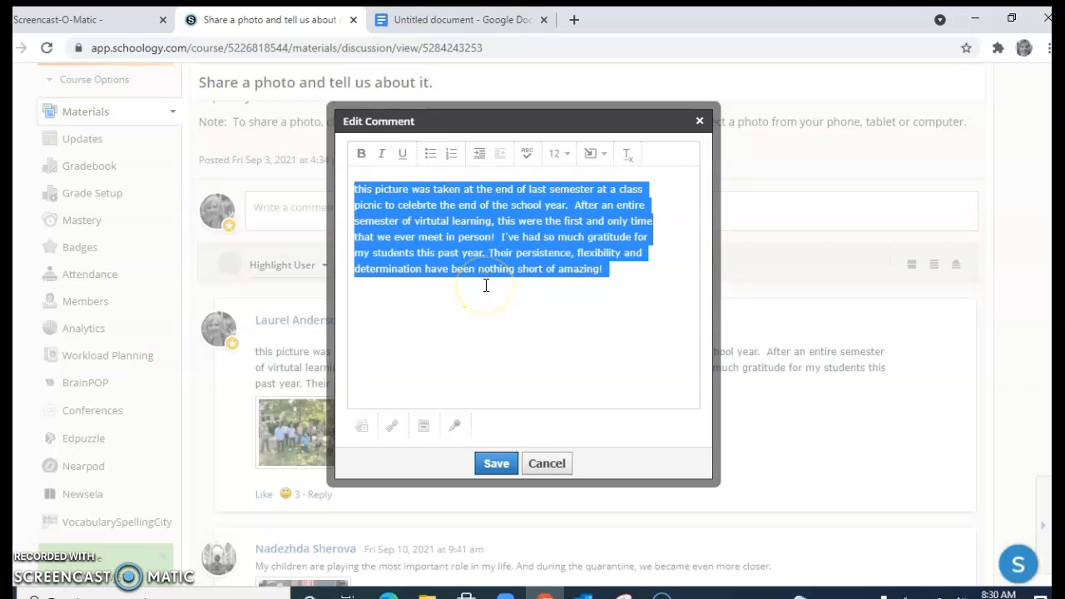
key(BackSpace)
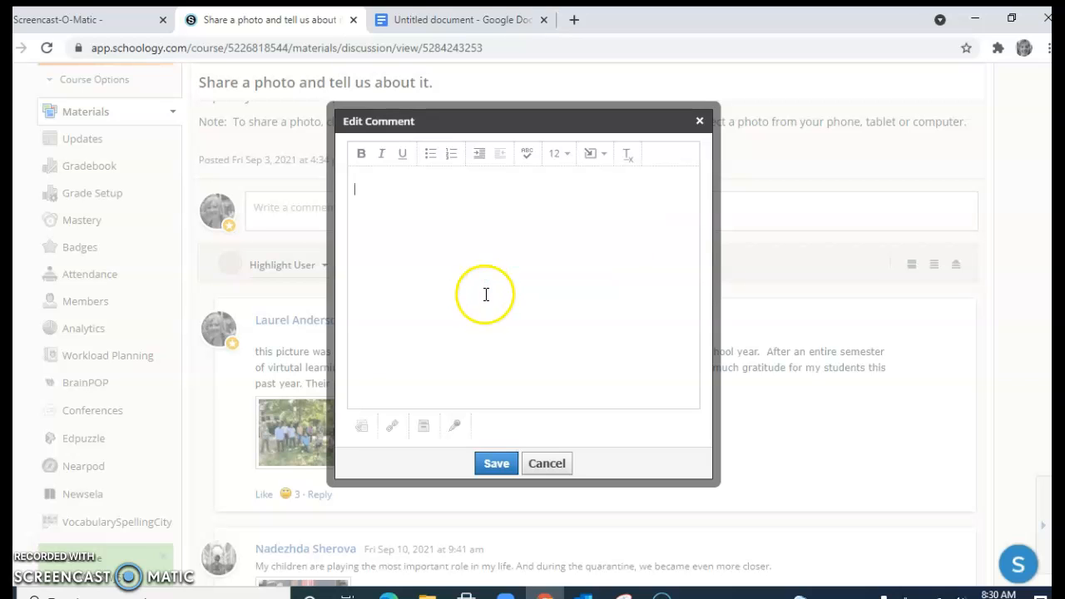
right_click(486, 299)
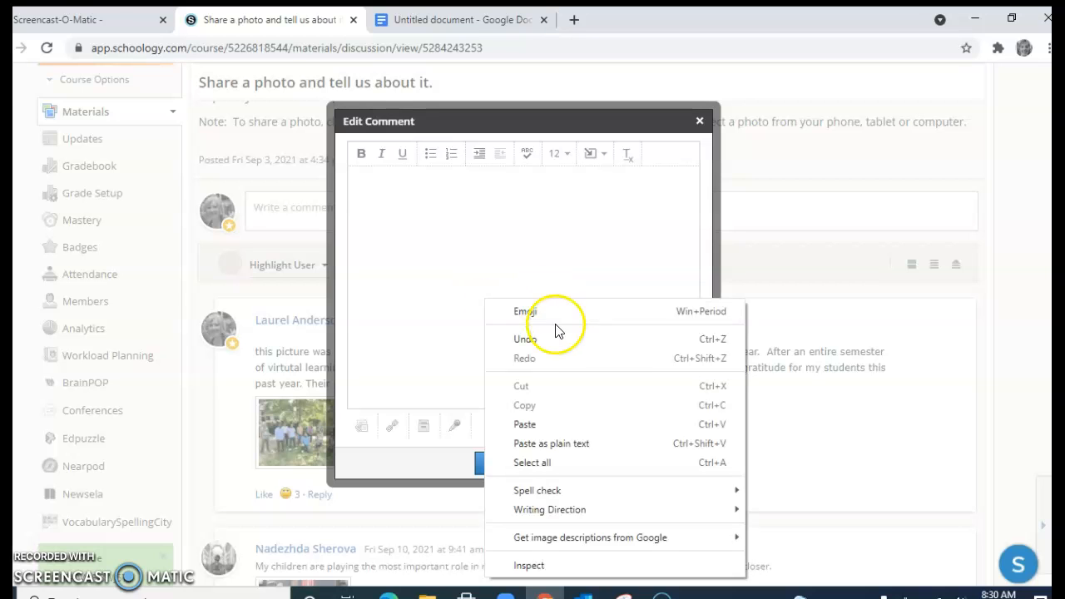
click(567, 425)
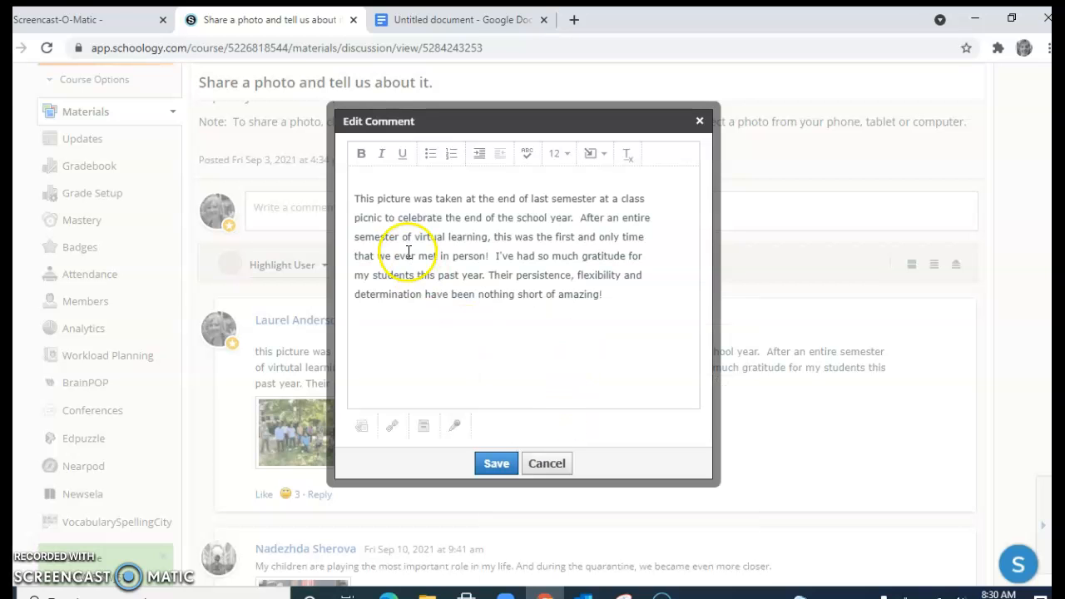
click(356, 199)
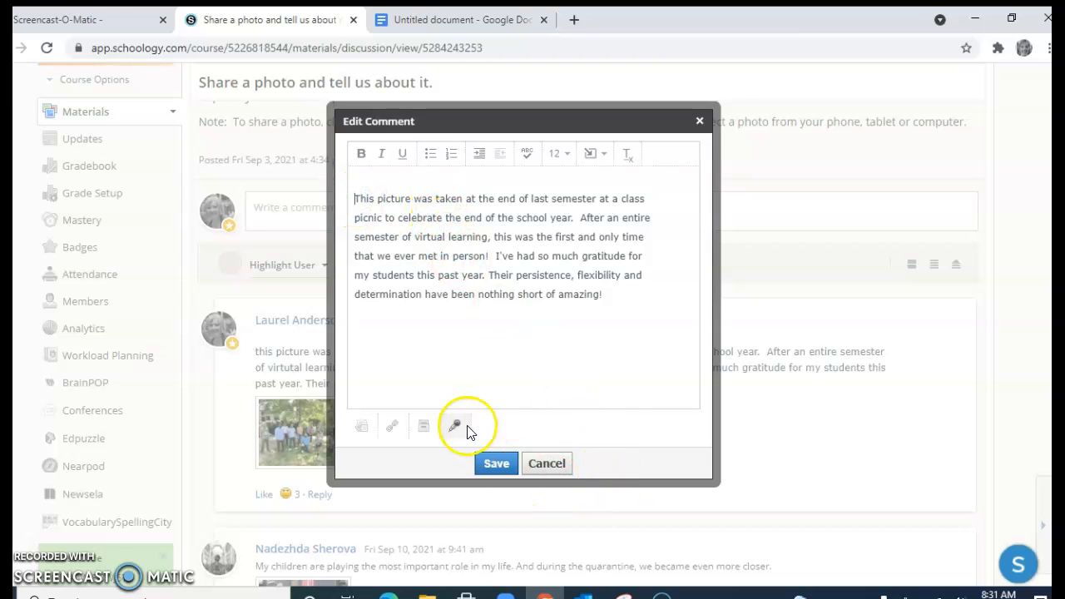
click(490, 460)
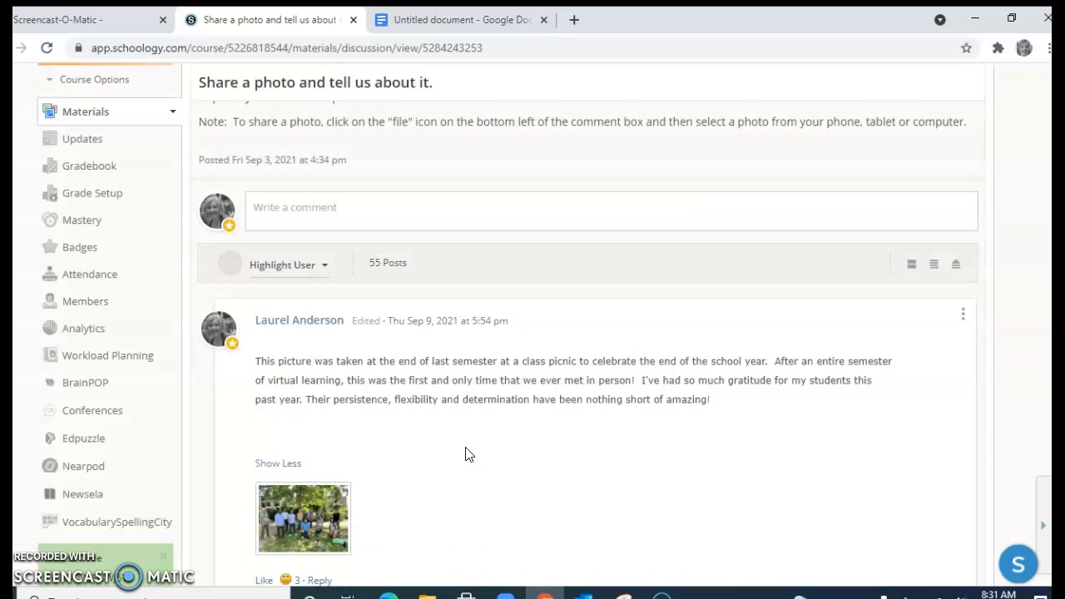
click(458, 481)
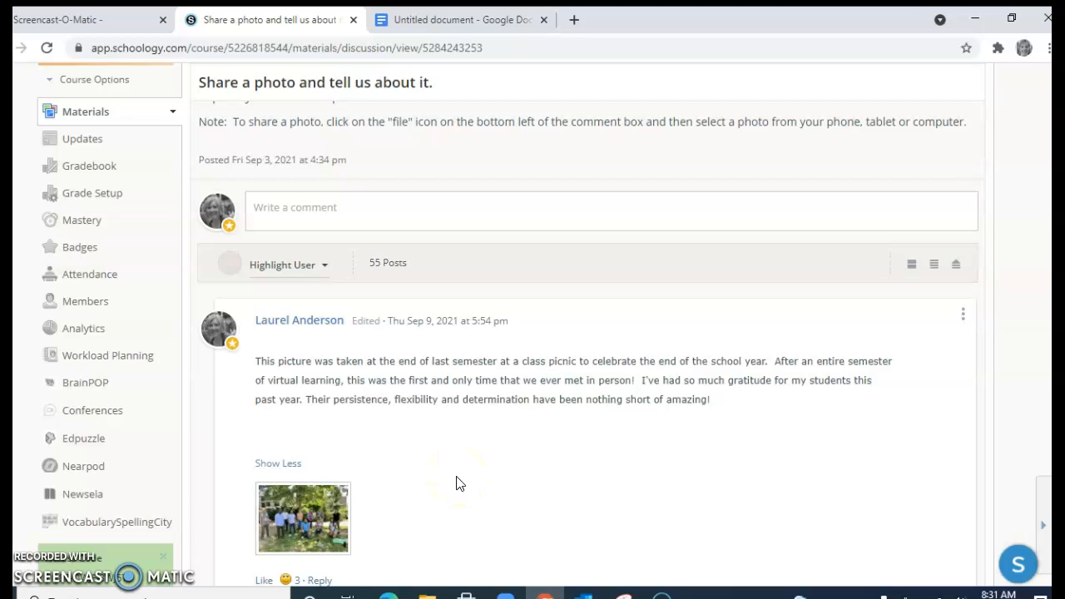